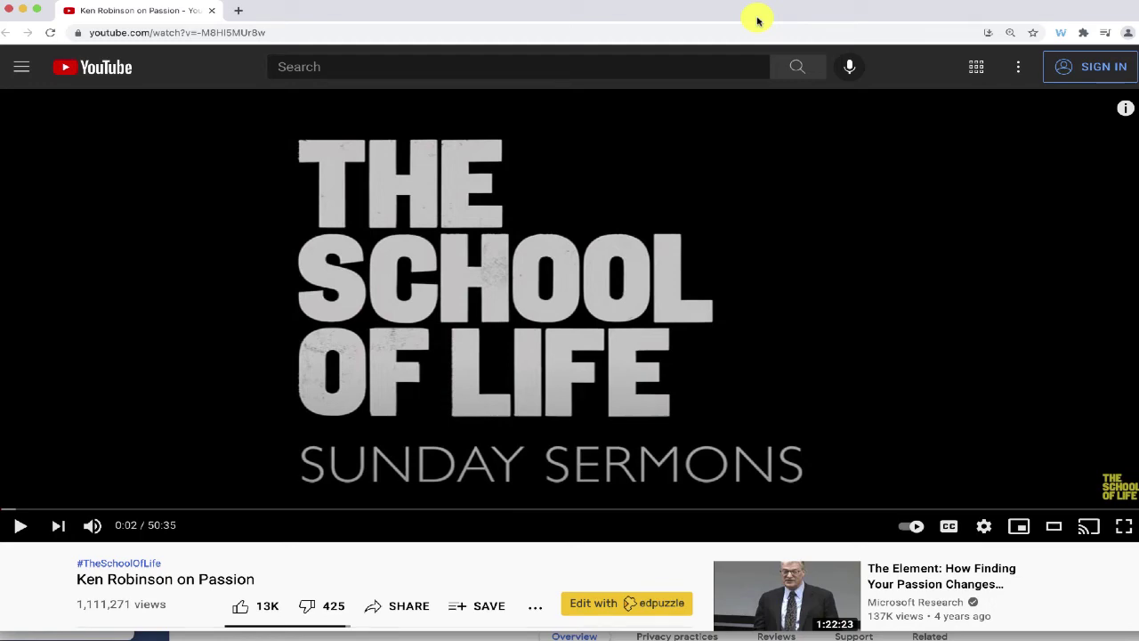
scroll(720, 224, down, 3)
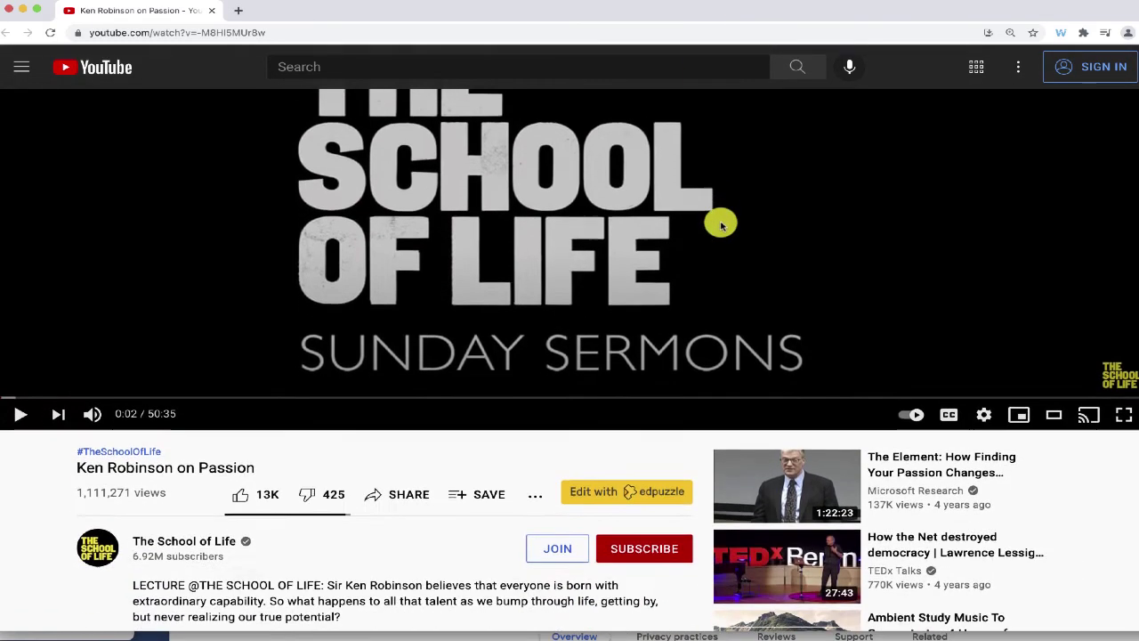
scroll(721, 224, down, 3)
scroll(721, 224, up, 6)
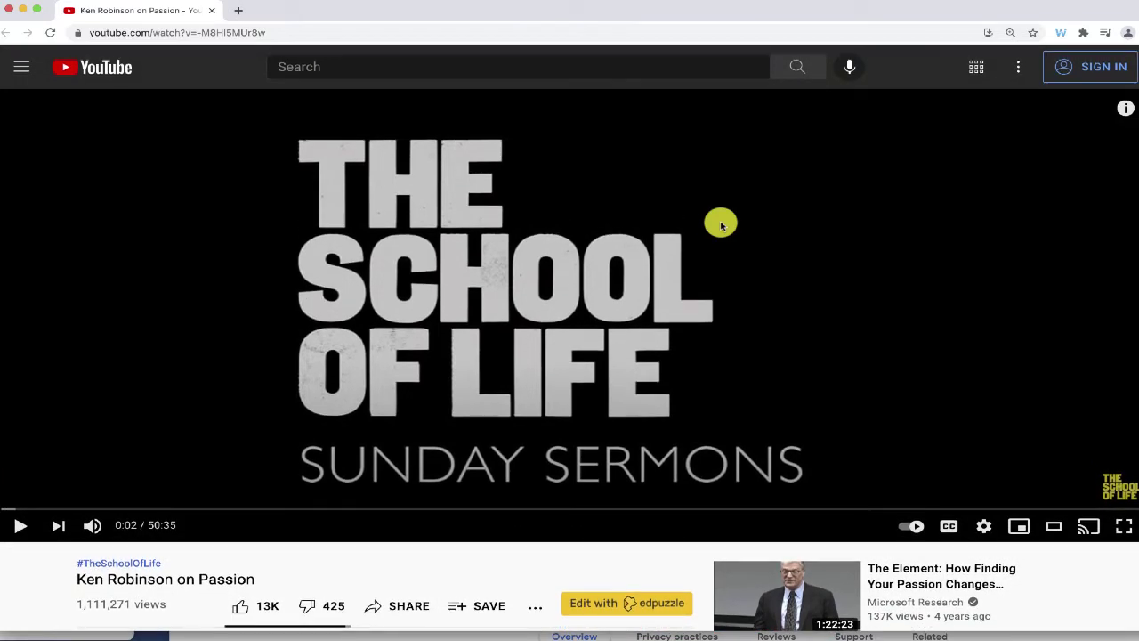
scroll(721, 224, down, 2)
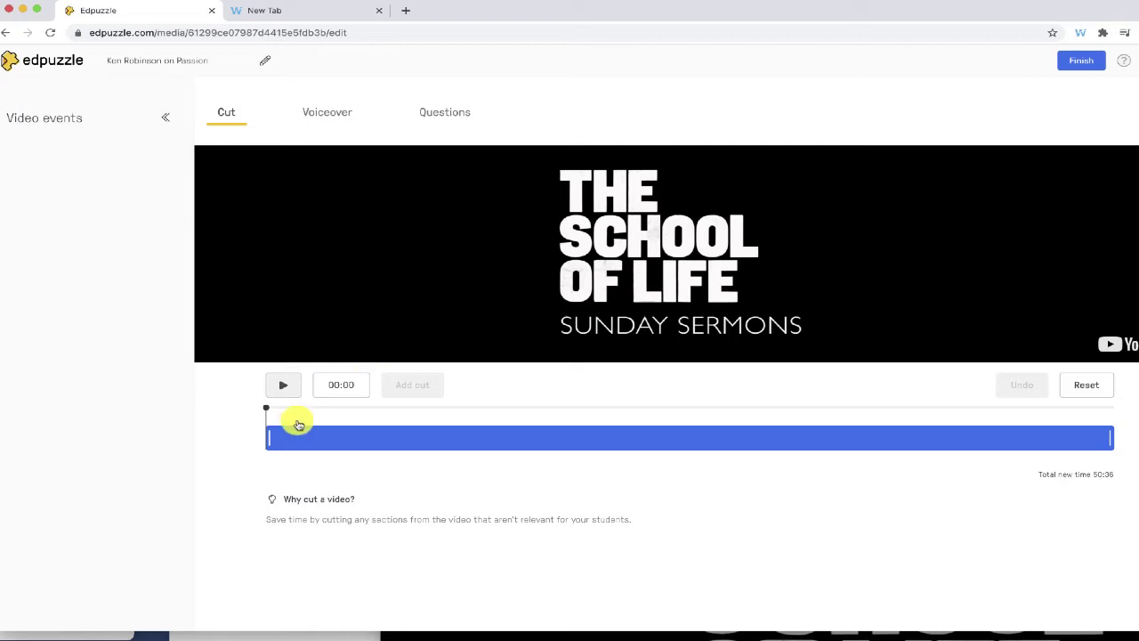
Trim the end of the video to about 47:56 and its start to 05:02.
drag(271, 436, 302, 435)
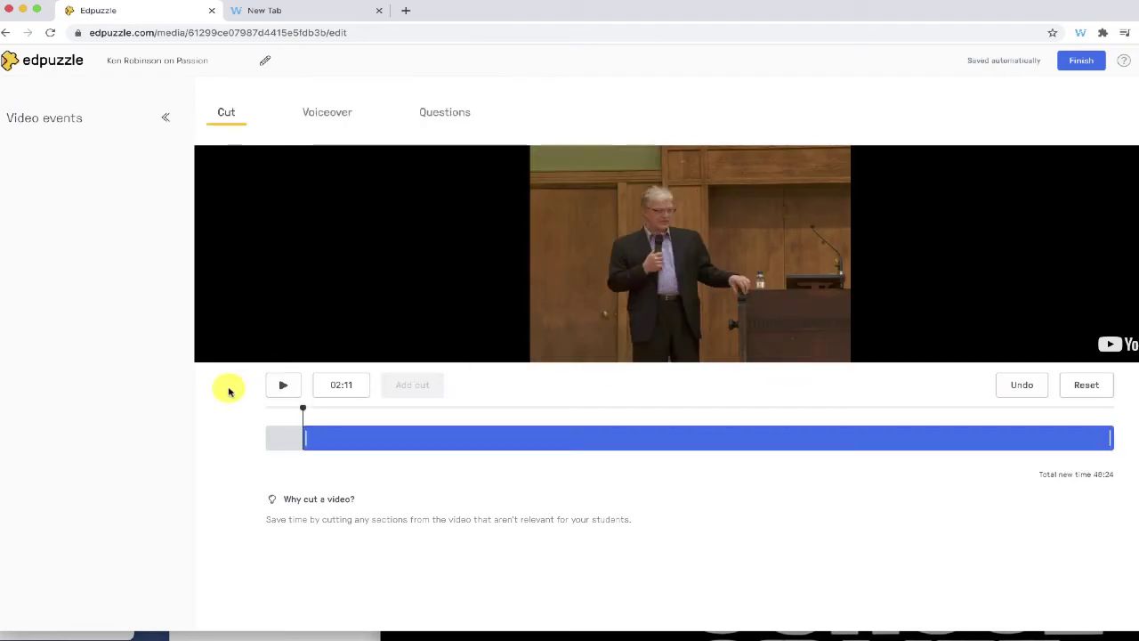
drag(1107, 437, 1070, 439)
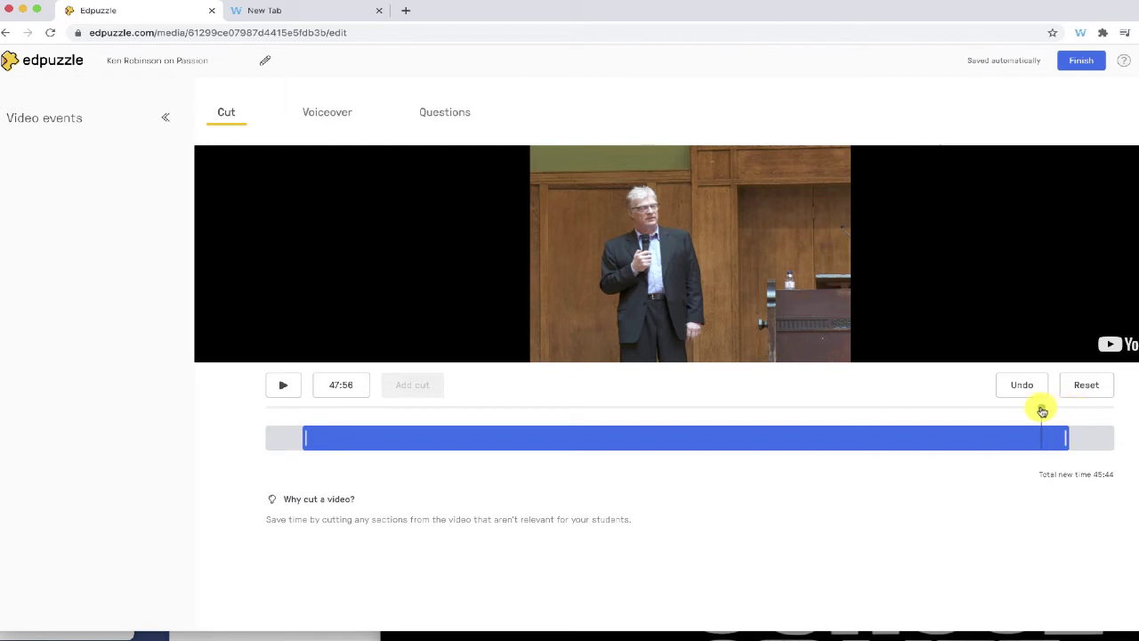
click(839, 411)
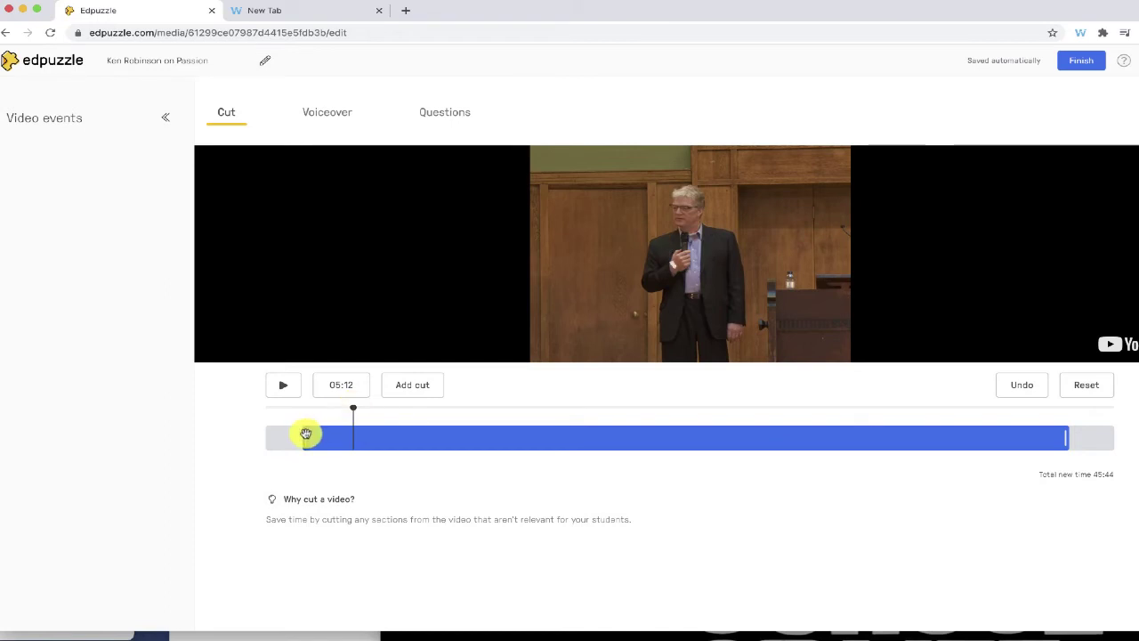
drag(307, 435, 350, 439)
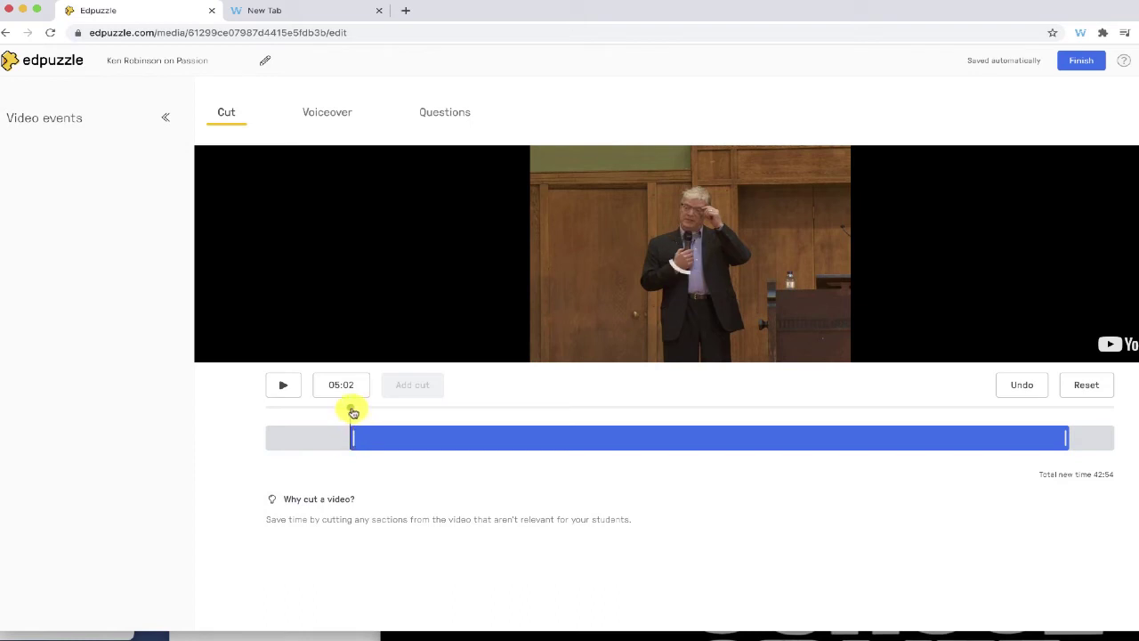
Add a cut at 07:02 and remove the section from there to about 26:10.
drag(352, 412, 385, 408)
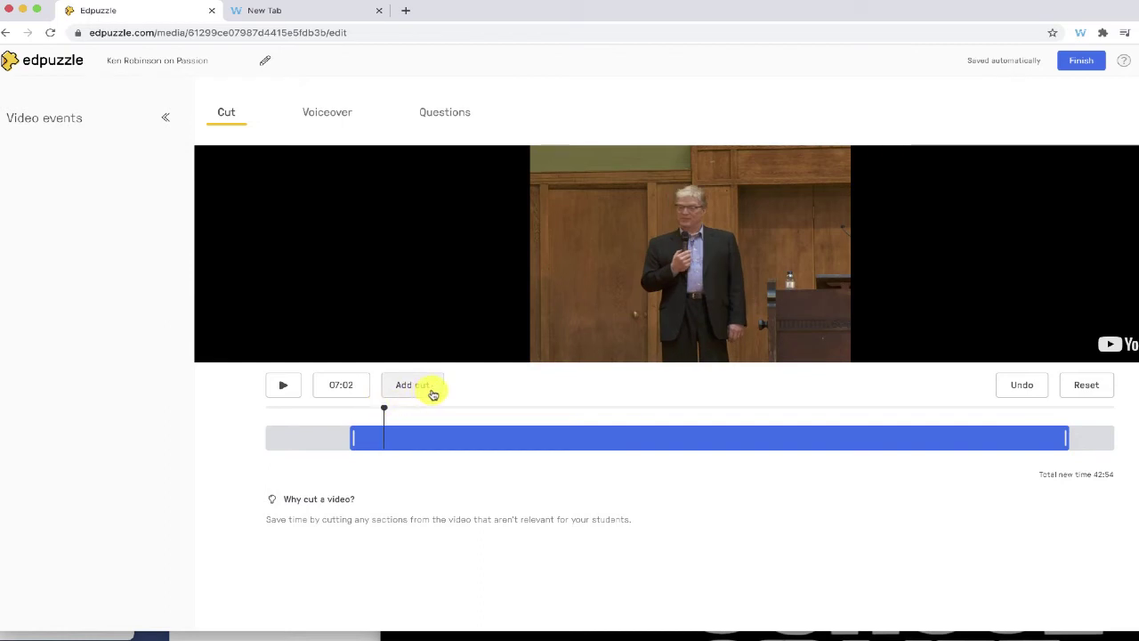
click(414, 385)
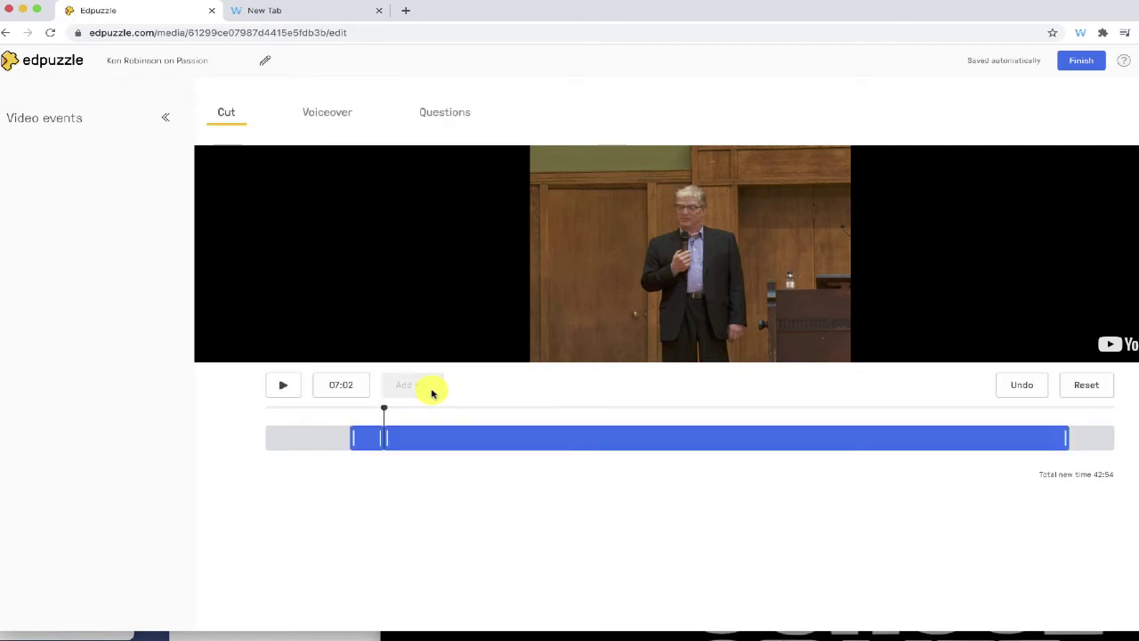
drag(389, 433, 439, 440)
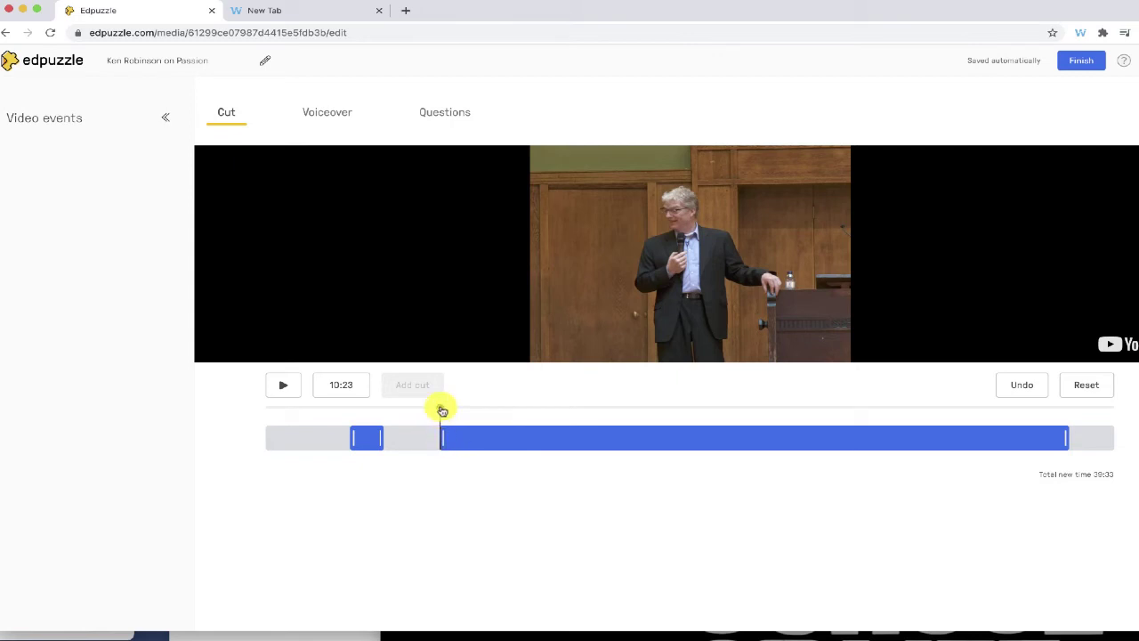
drag(451, 411, 714, 414)
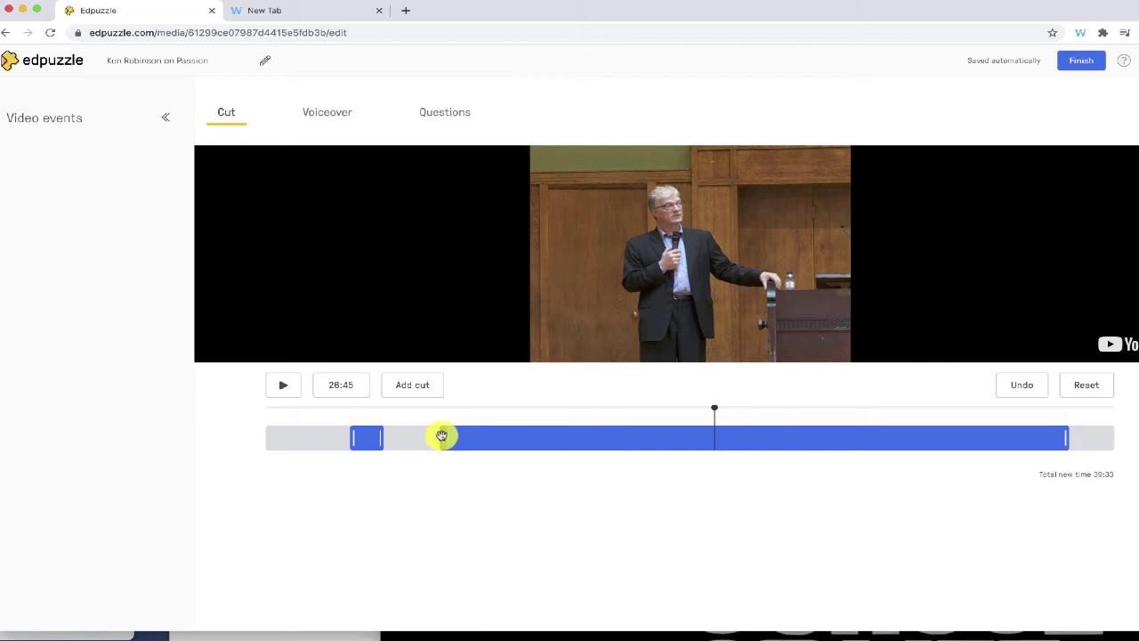
drag(444, 435, 703, 439)
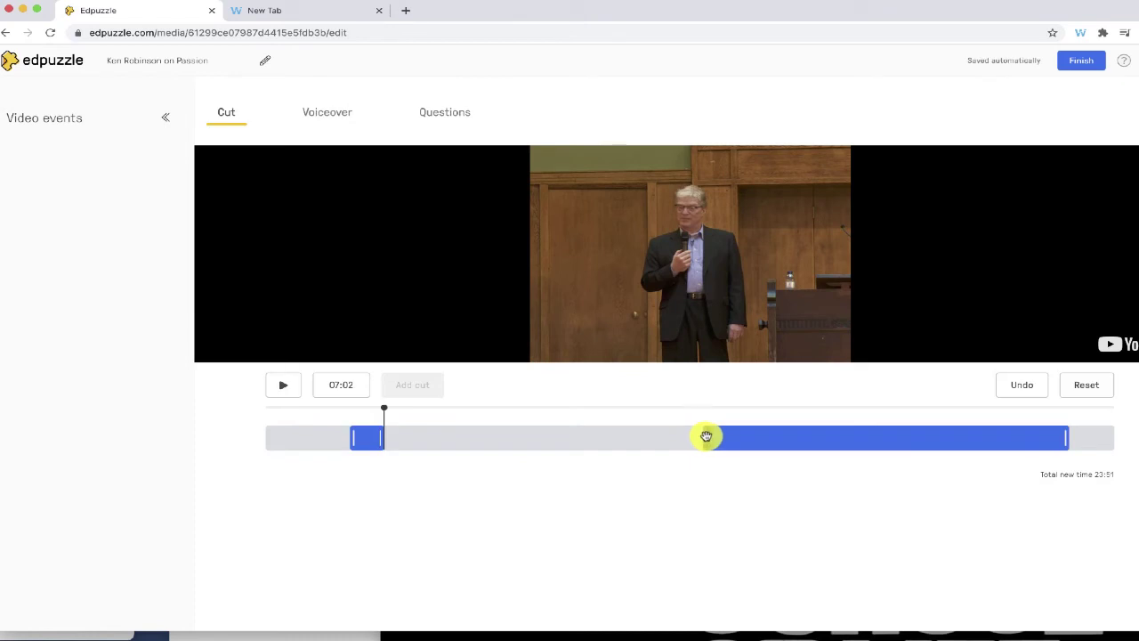
Add another cut at 30:16 and remove the section from there to 32:44.
drag(385, 407, 704, 413)
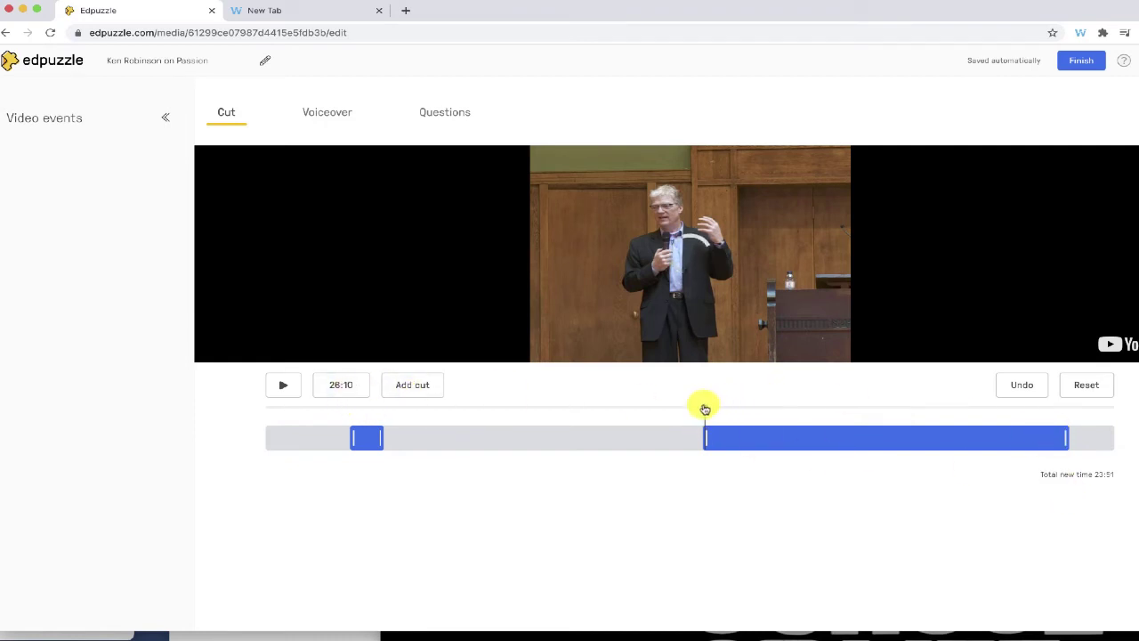
click(704, 406)
click(767, 409)
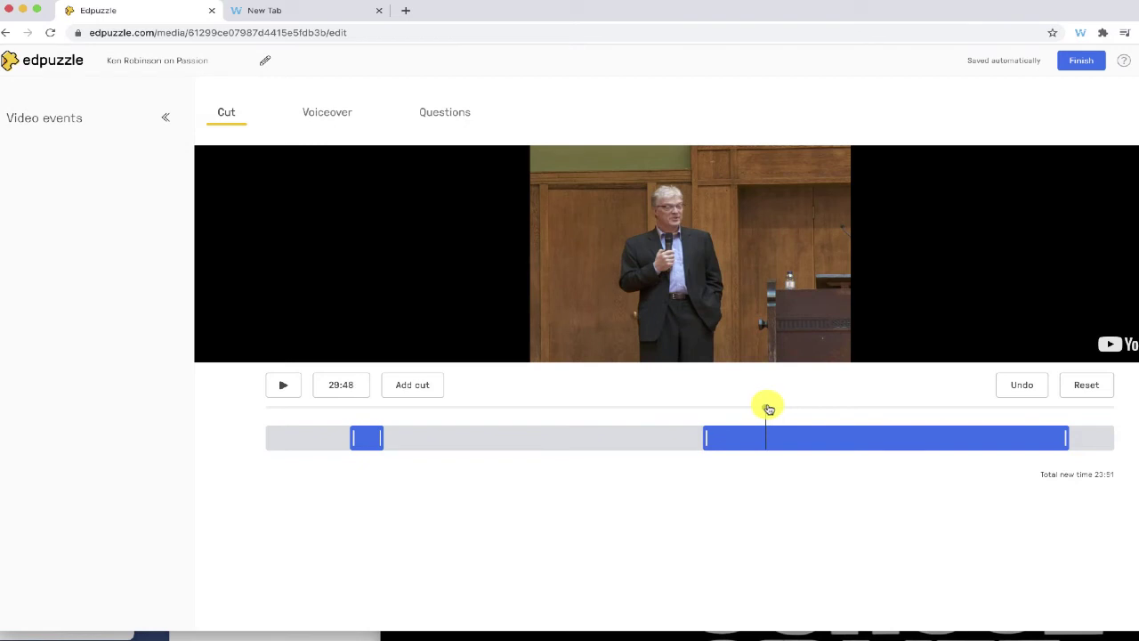
drag(769, 408, 775, 409)
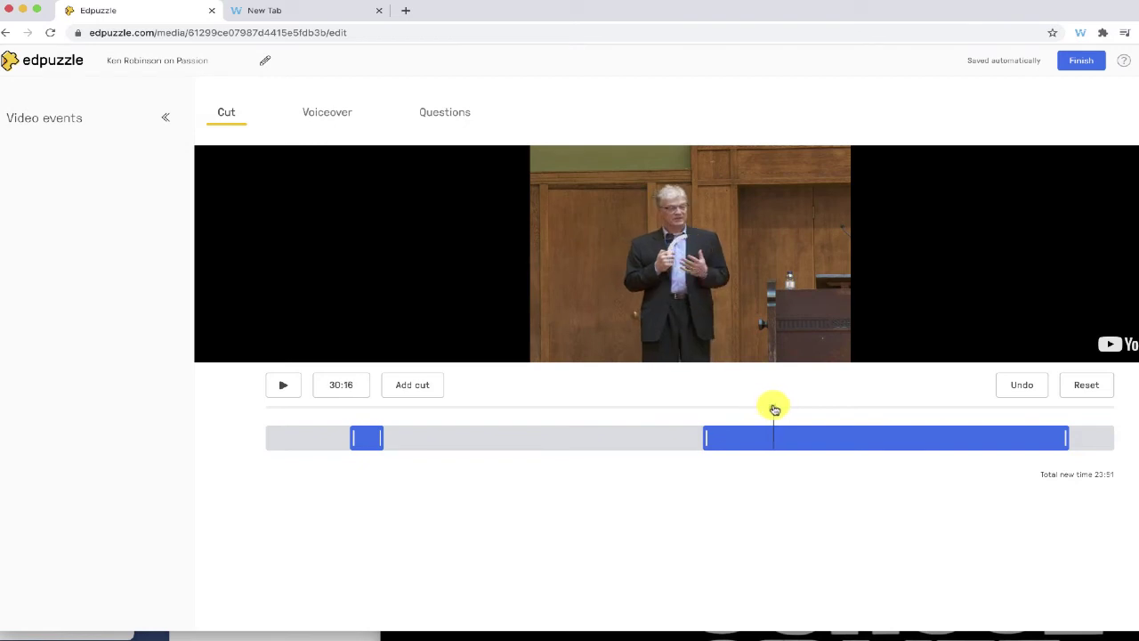
click(425, 387)
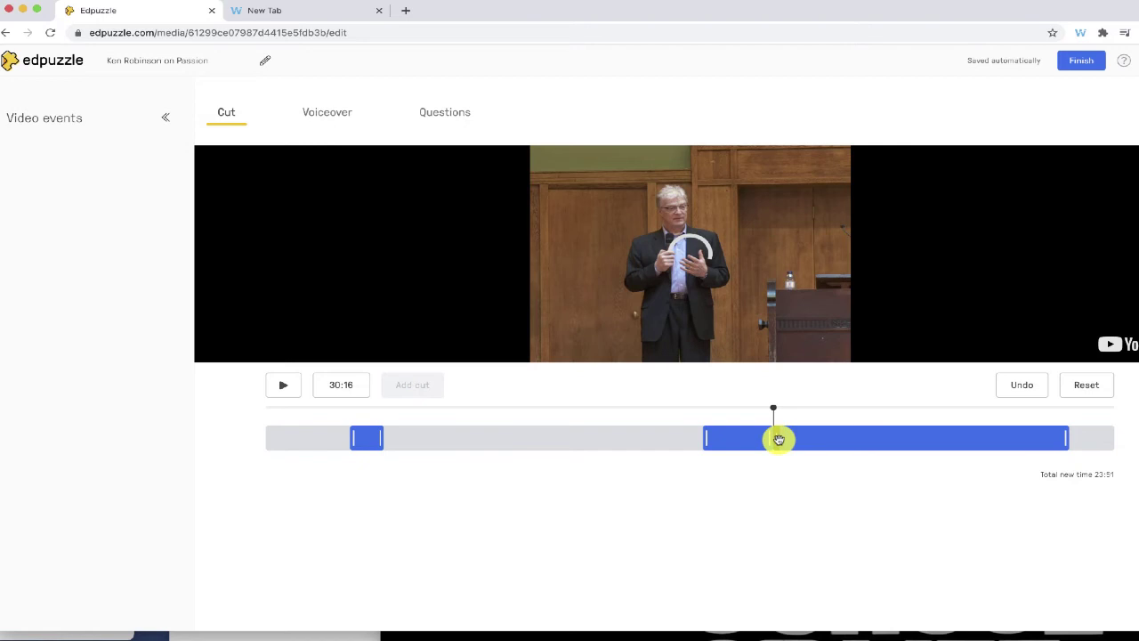
drag(778, 439, 813, 439)
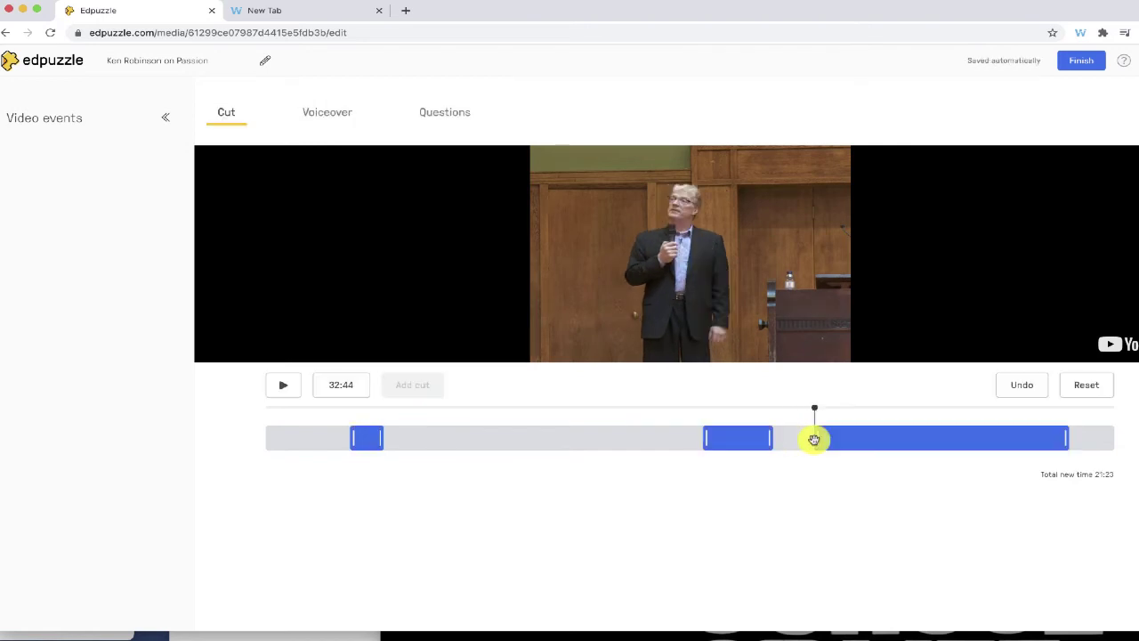
Move the start of the last kept segment to 39:50.
click(892, 409)
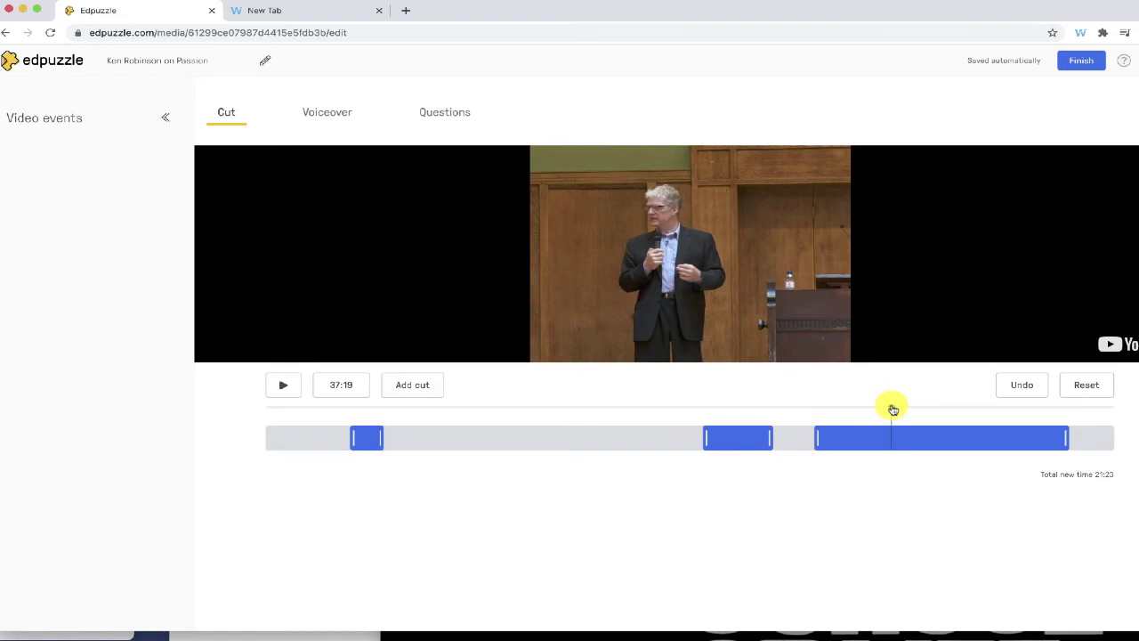
click(908, 410)
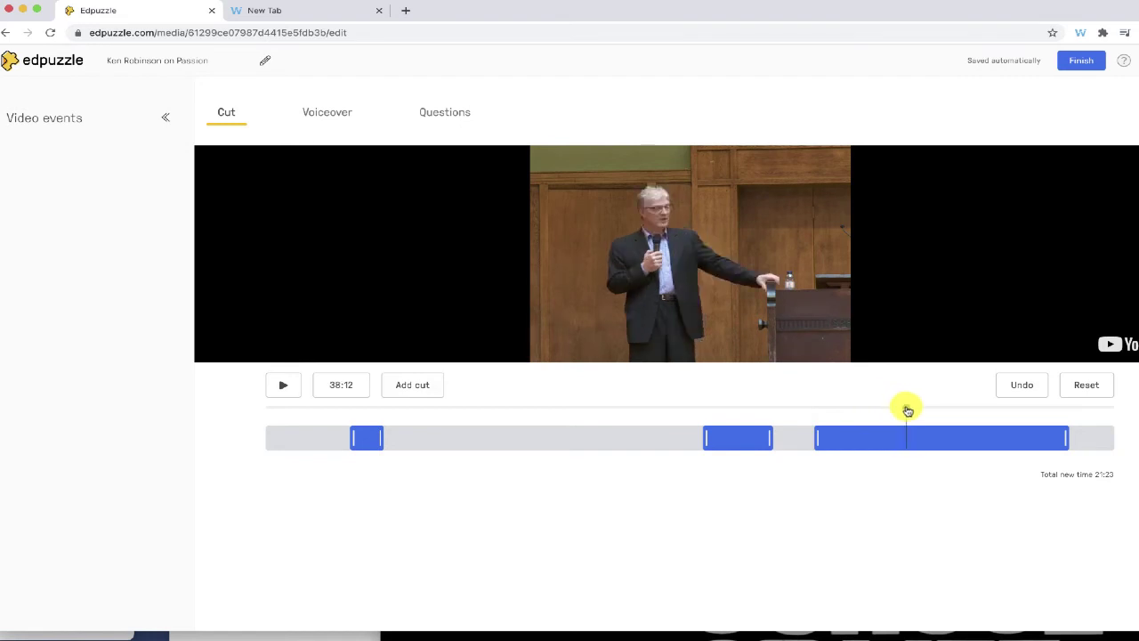
click(912, 409)
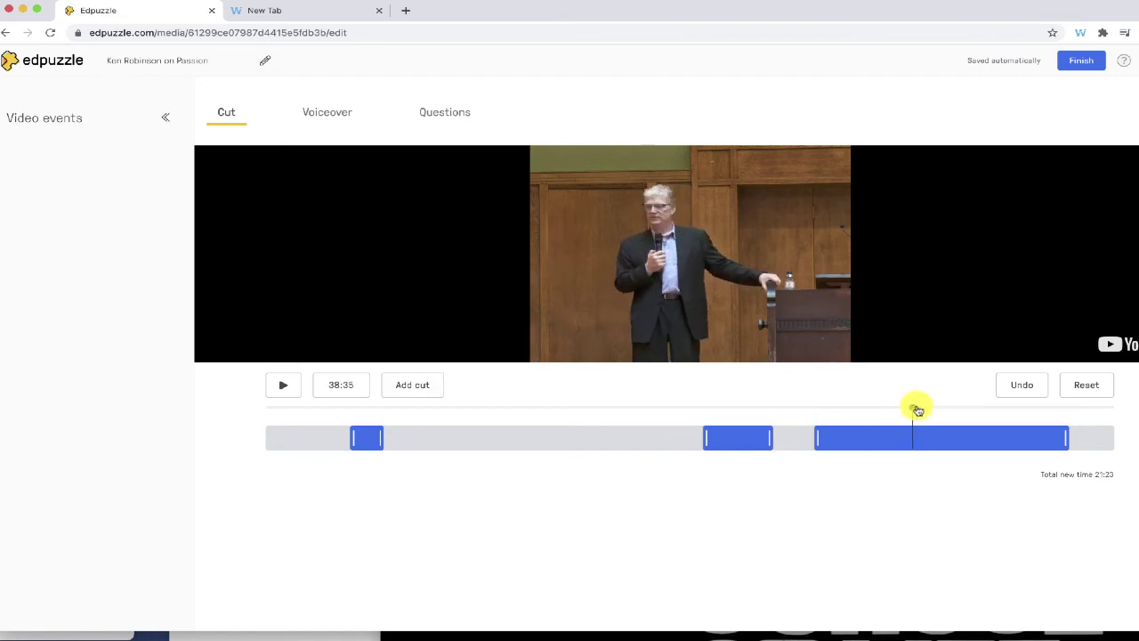
click(939, 409)
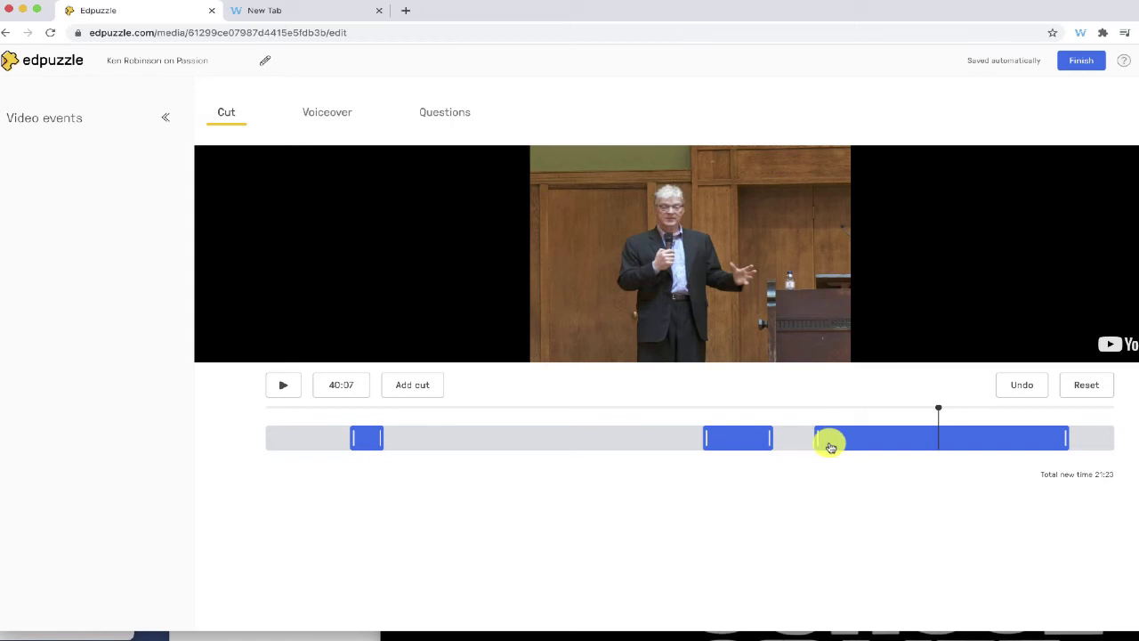
drag(818, 439, 941, 447)
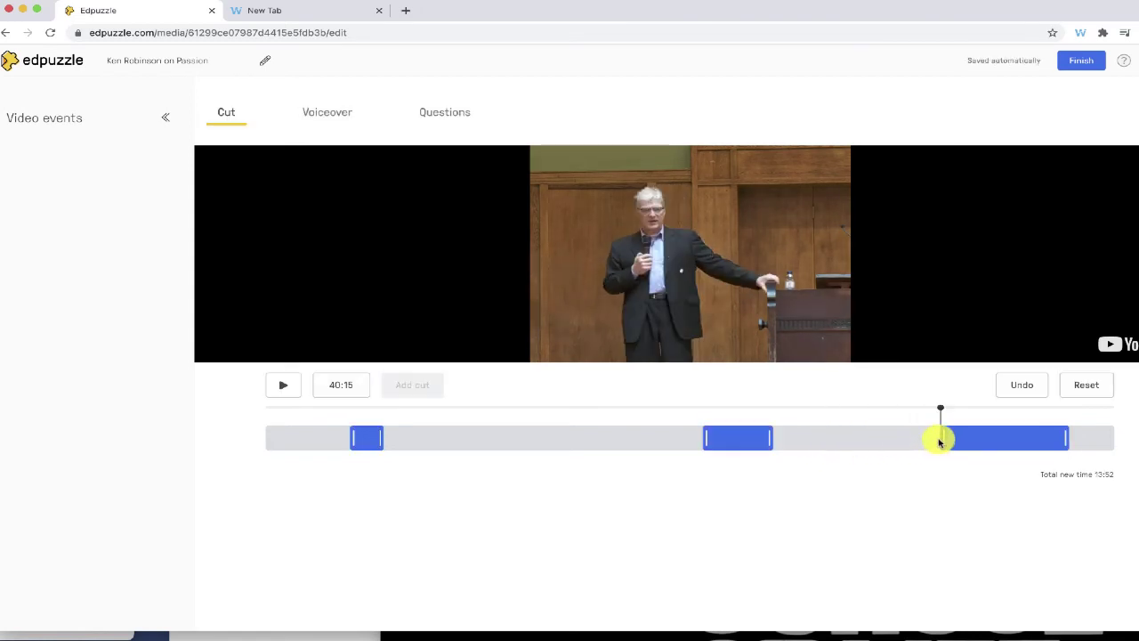
click(935, 440)
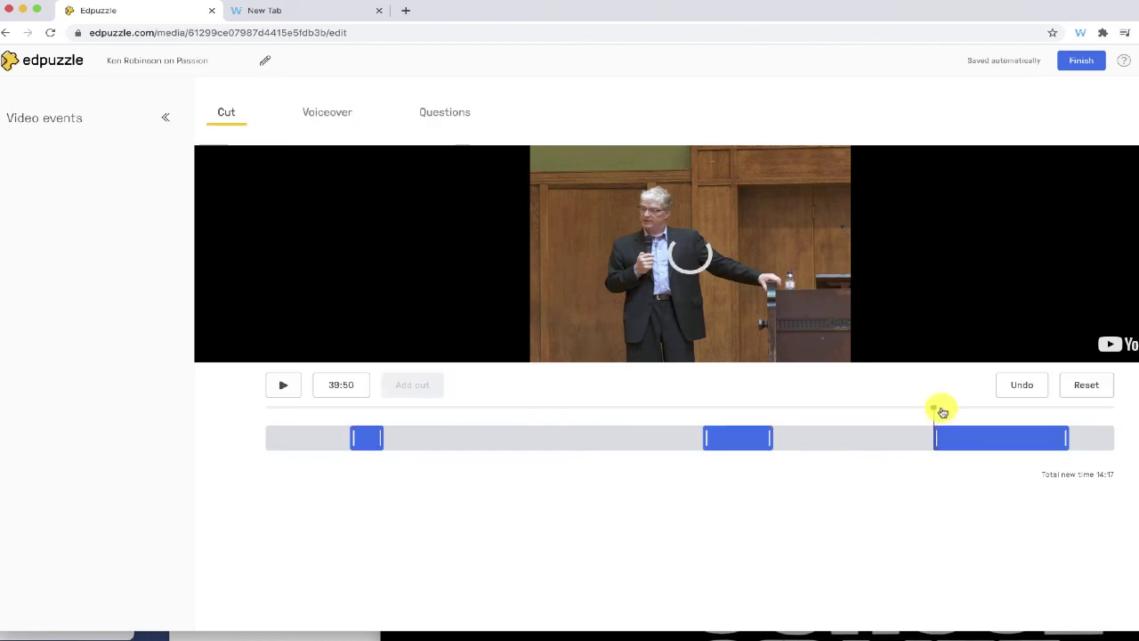
Add a cut at 42:50 and make the final kept segment run from 47:38 to the end of the video.
click(946, 409)
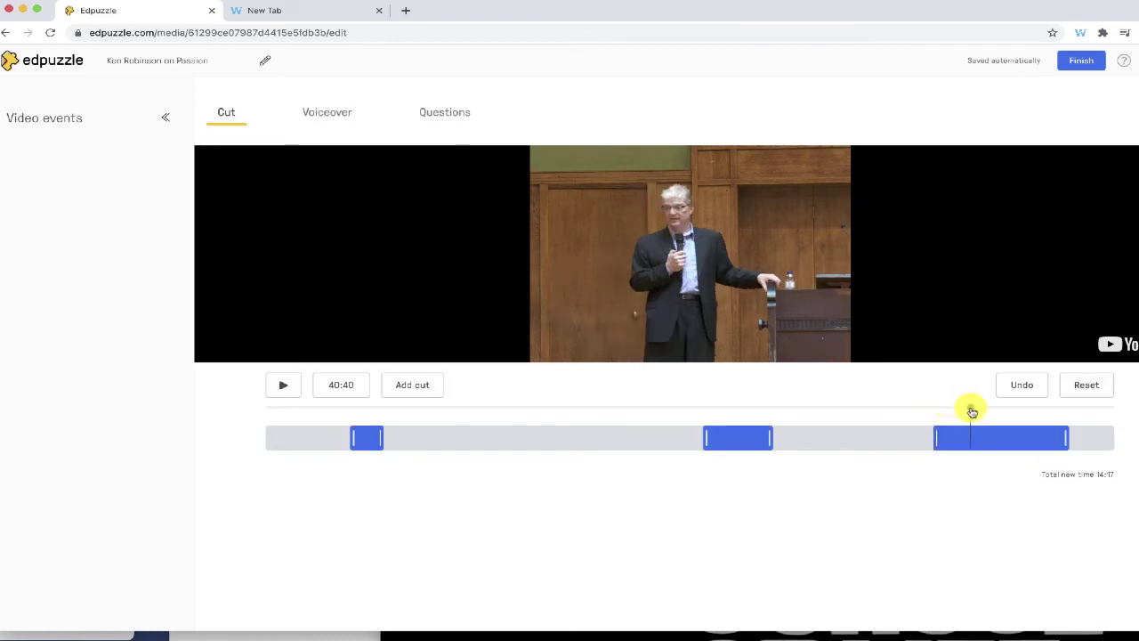
drag(972, 411, 984, 412)
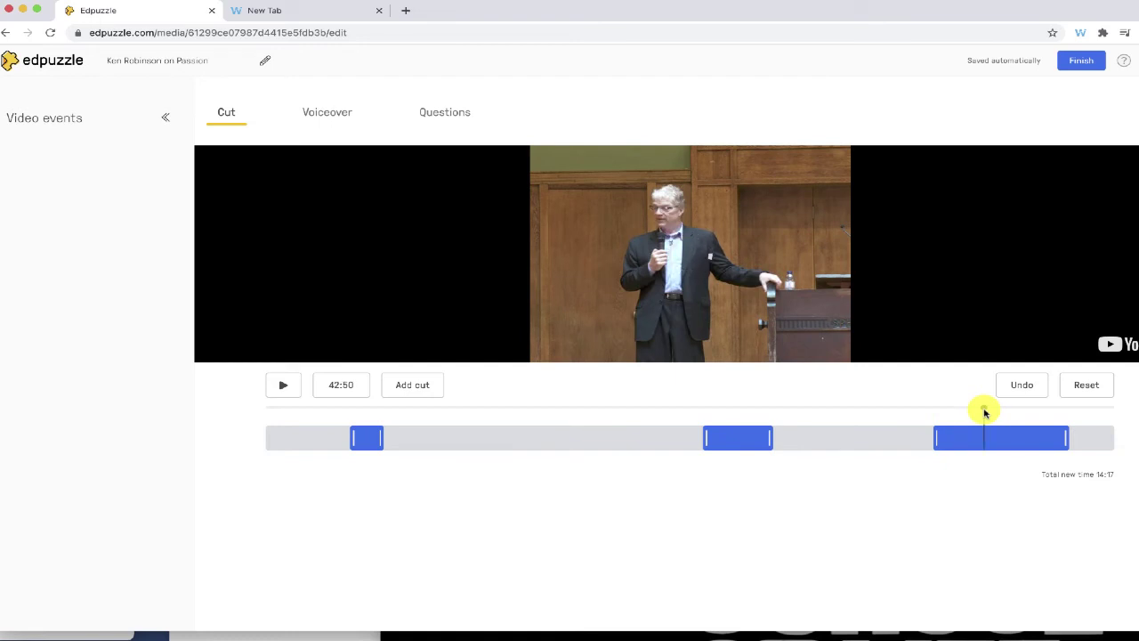
click(423, 384)
drag(984, 437, 1113, 435)
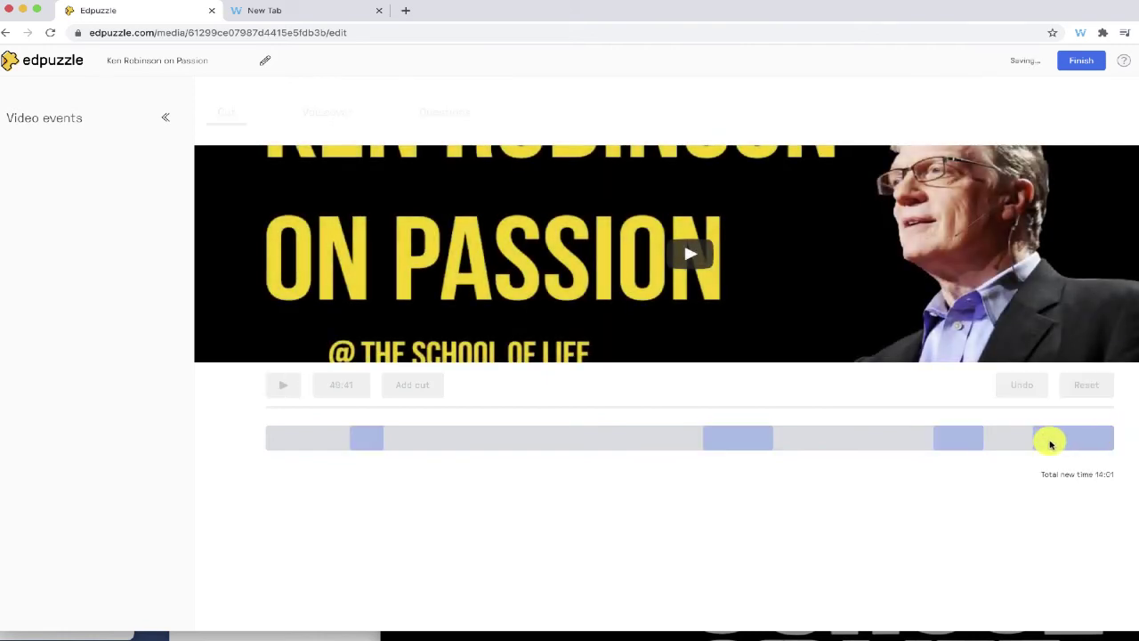
drag(1044, 437, 1065, 437)
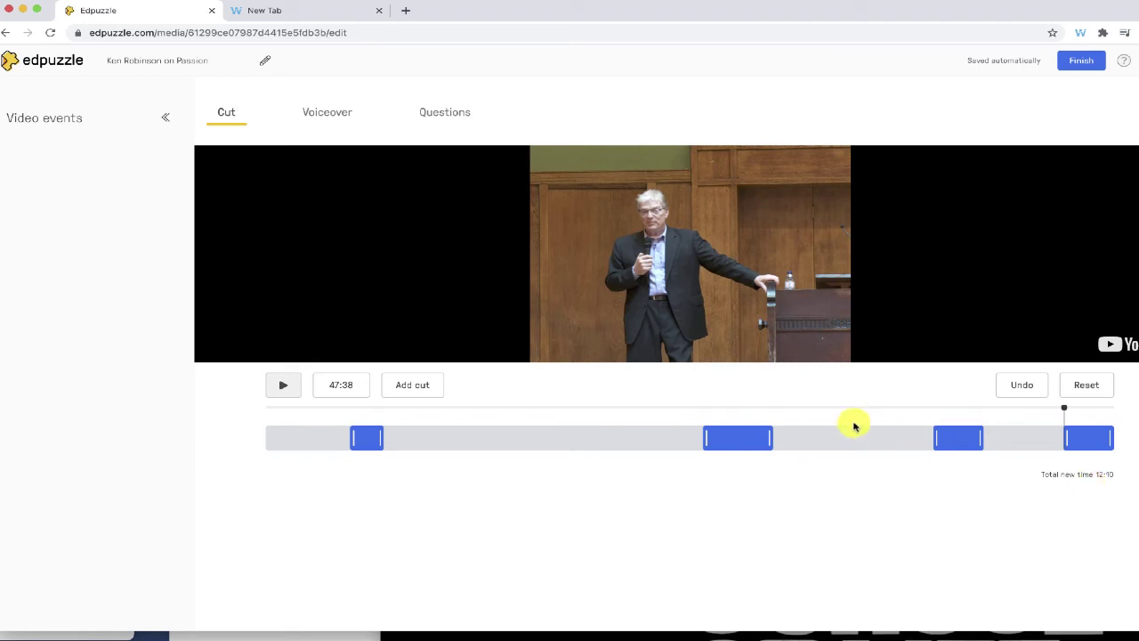
Shorten the kept segments: end the second at 27:58, end the third at 41:35, and start the last at 49:09.
click(761, 438)
drag(760, 437, 734, 437)
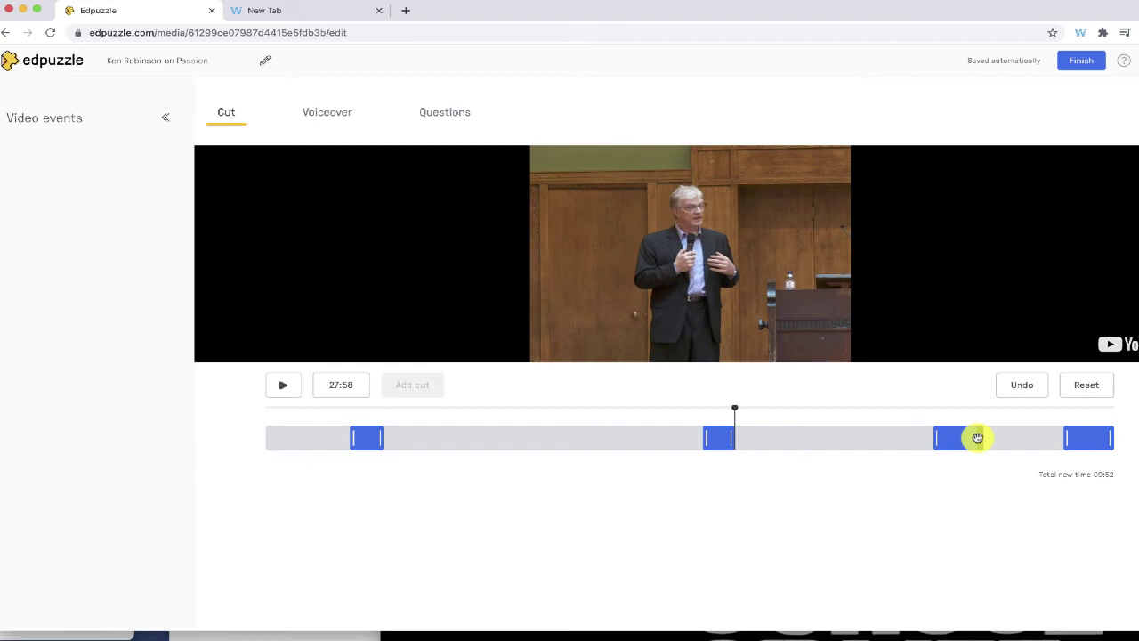
drag(974, 438, 964, 437)
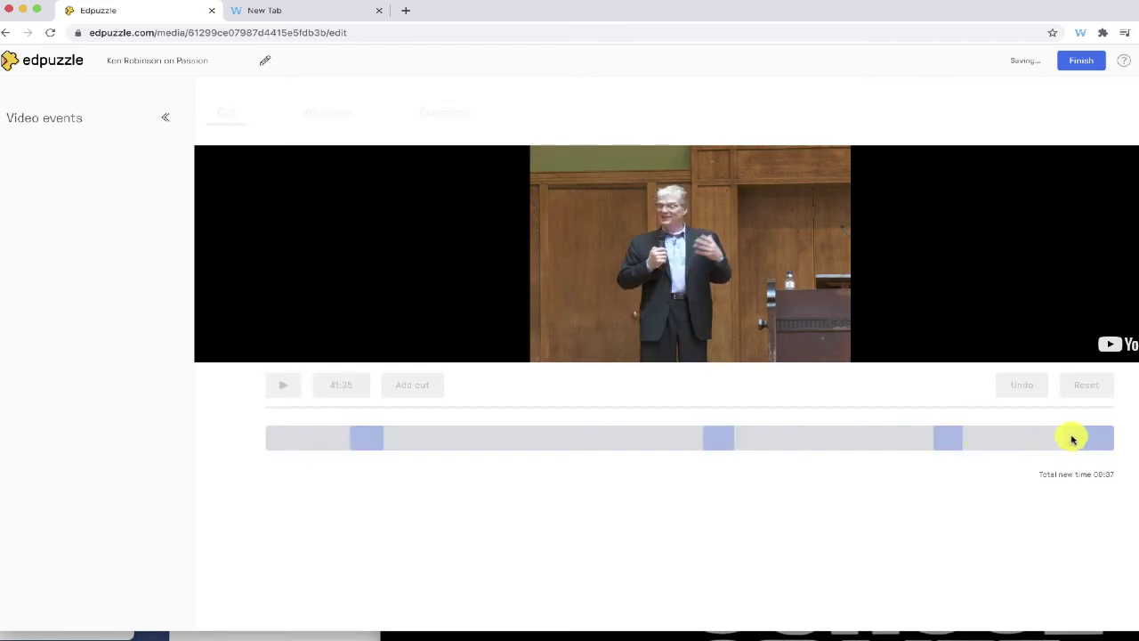
mouse_move(1081, 444)
mouse_down()
mouse_move(1070, 437)
mouse_move(1090, 438)
mouse_up()
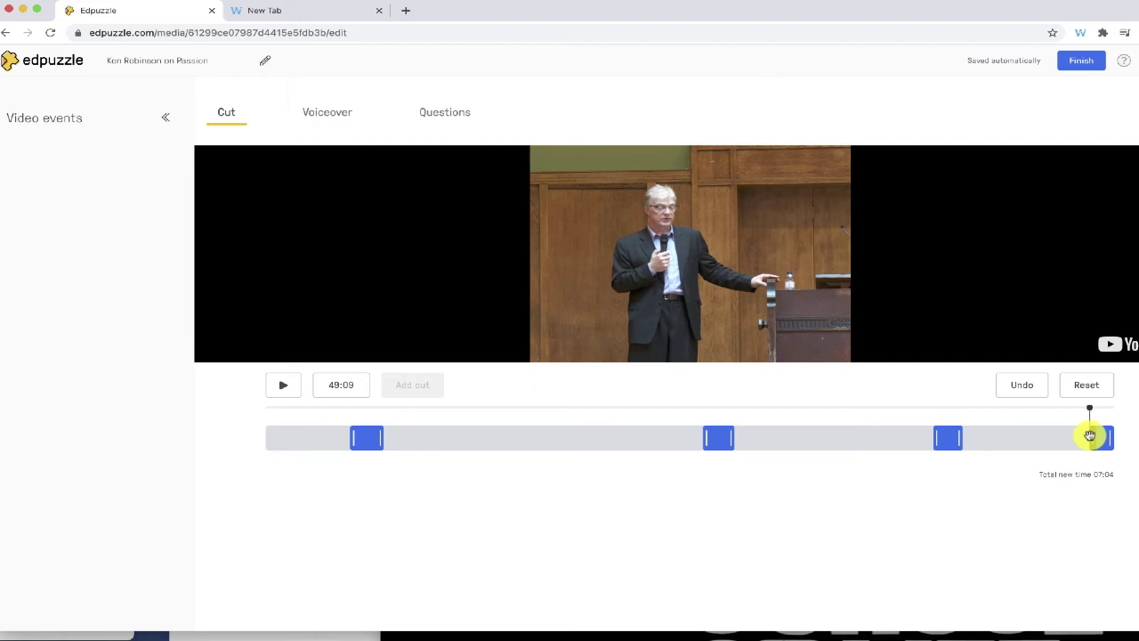
Look over the voiceover and question options, return to the cuts and finish editing the video.
click(333, 112)
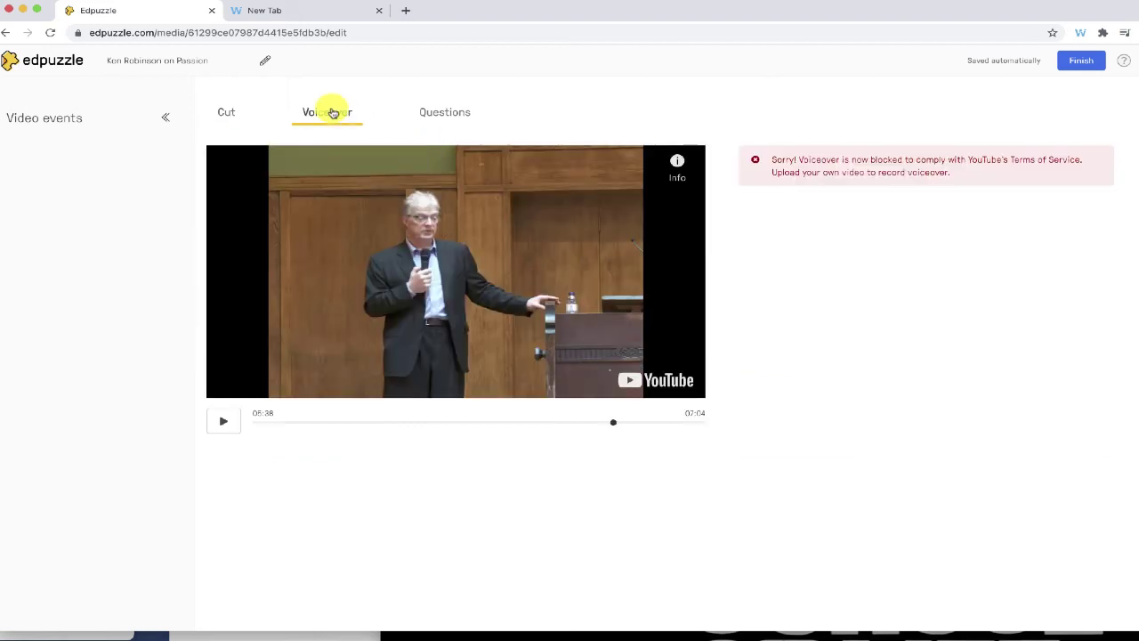
click(442, 114)
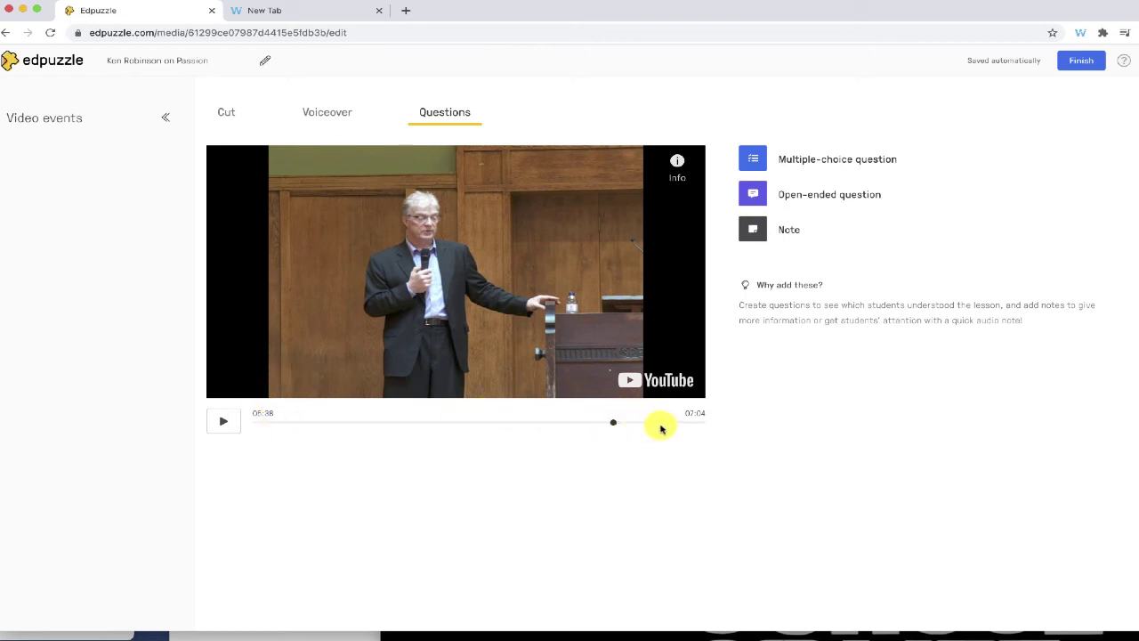
click(233, 118)
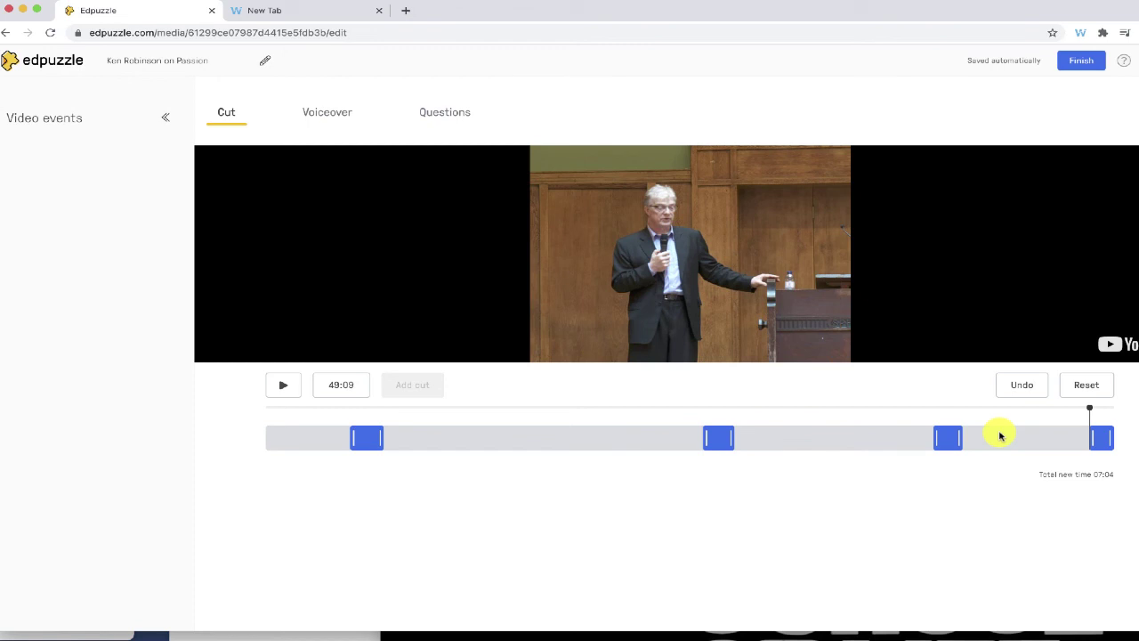
click(1085, 64)
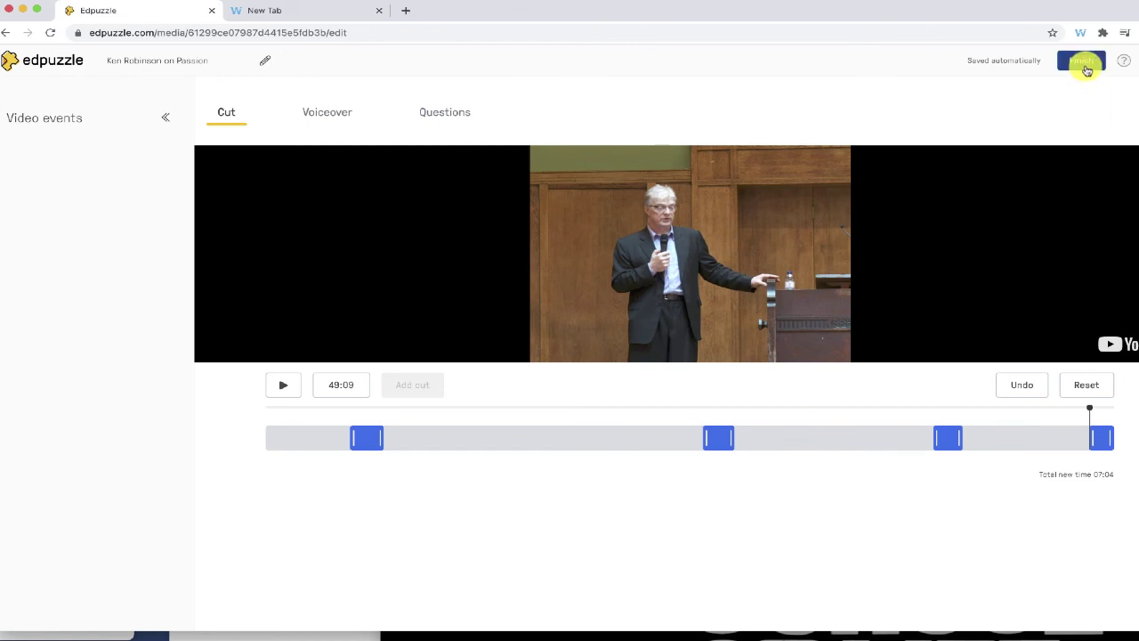